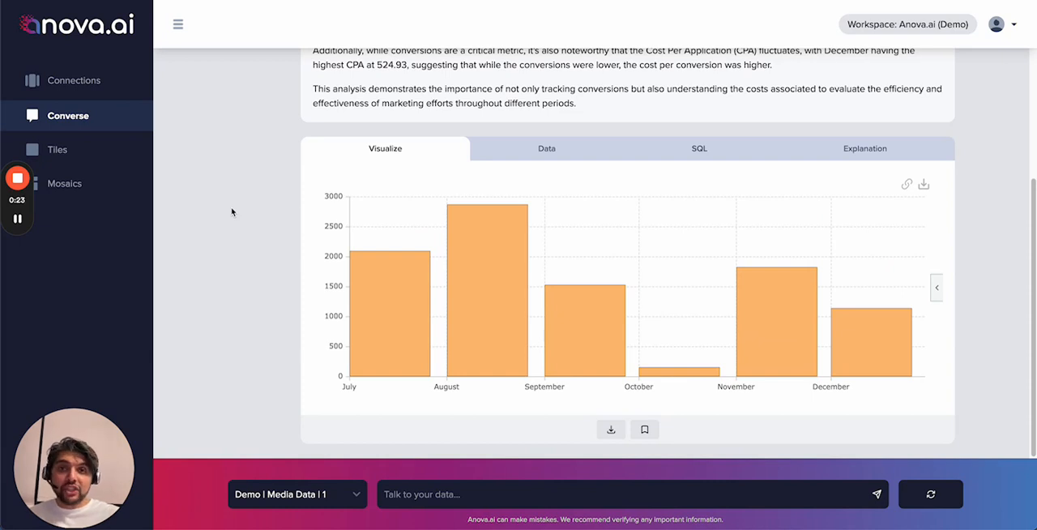
Step: Review the conversions-by-month answer and send the follow-up request "plot CPA instead and use a line chart"
scroll(232, 212, up, 3)
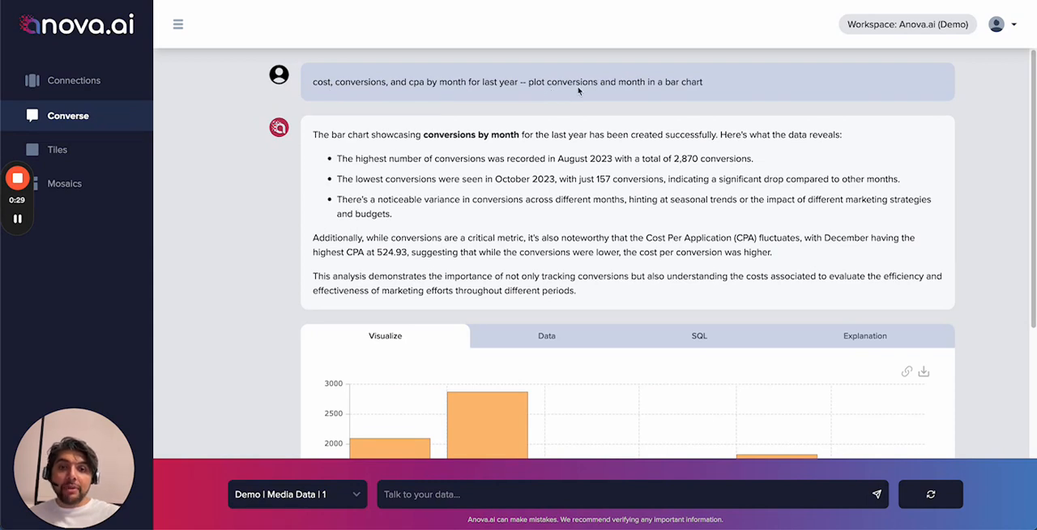
scroll(654, 141, down, 3)
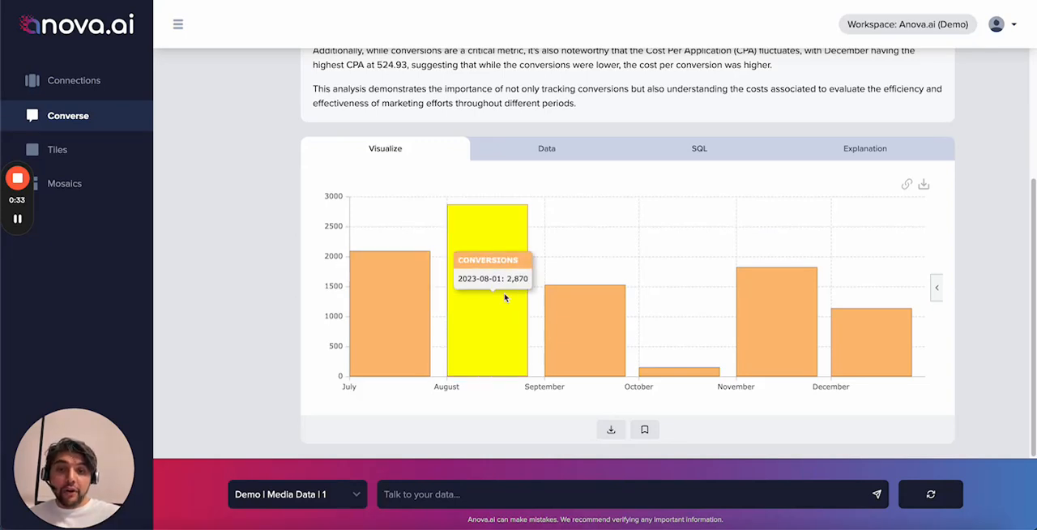
mouse_move(584, 324)
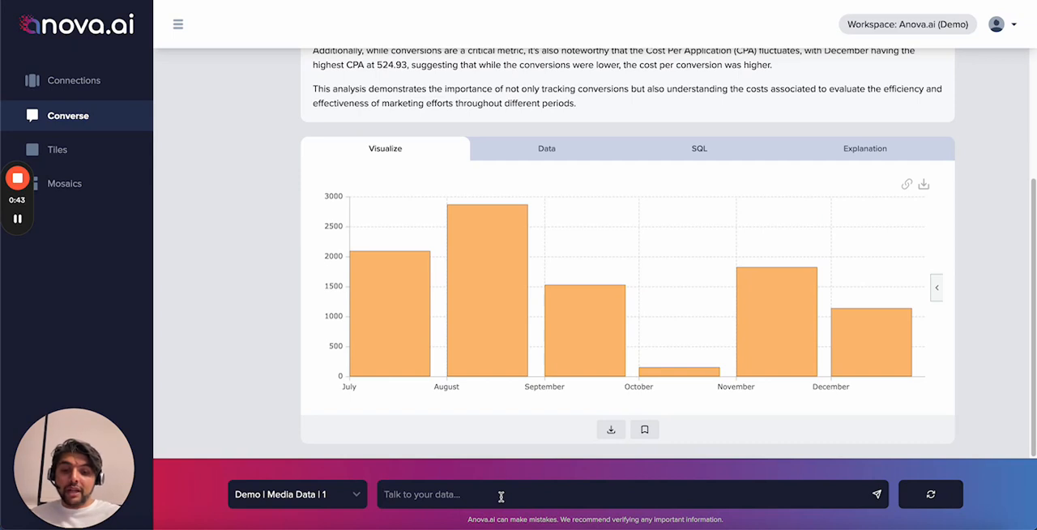
text(plot CPA ins)
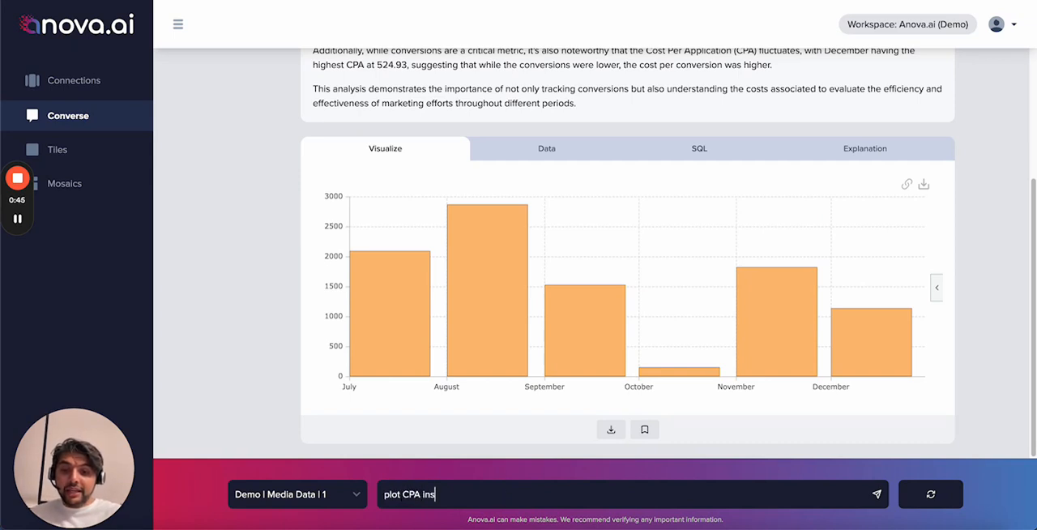
text(tead and use a line chart)
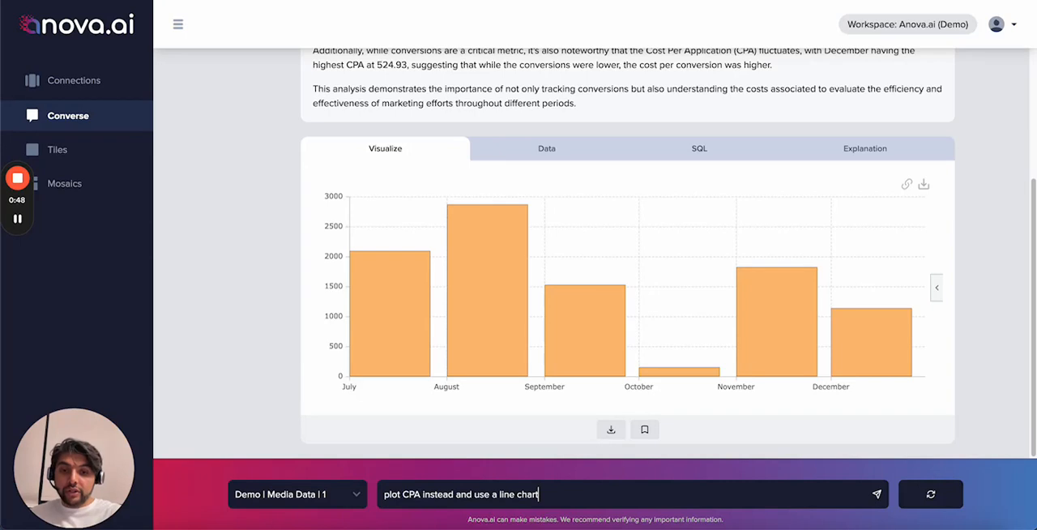
key(Return)
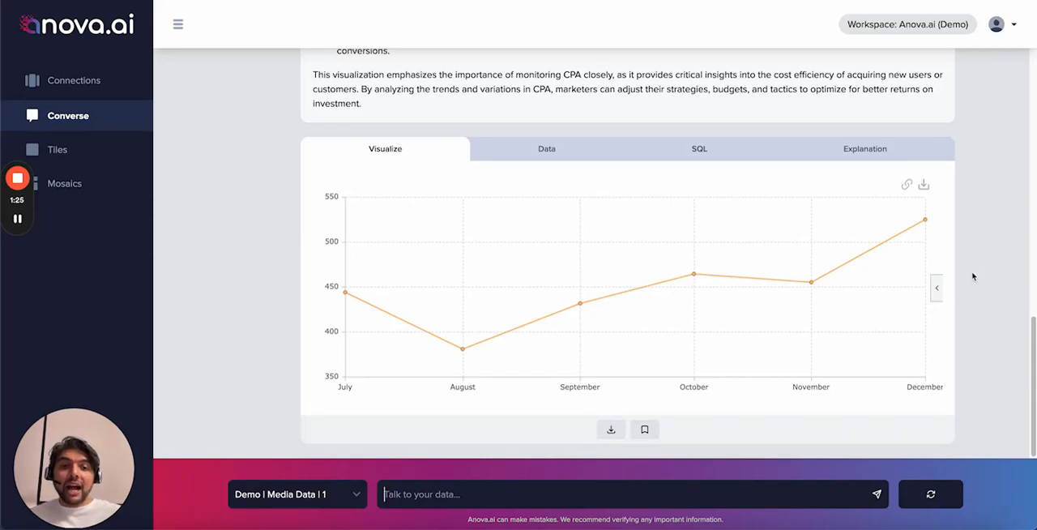
Step: Change the CPA chart to the column-and-line combination type and apply the light theme with blue columns
click(938, 290)
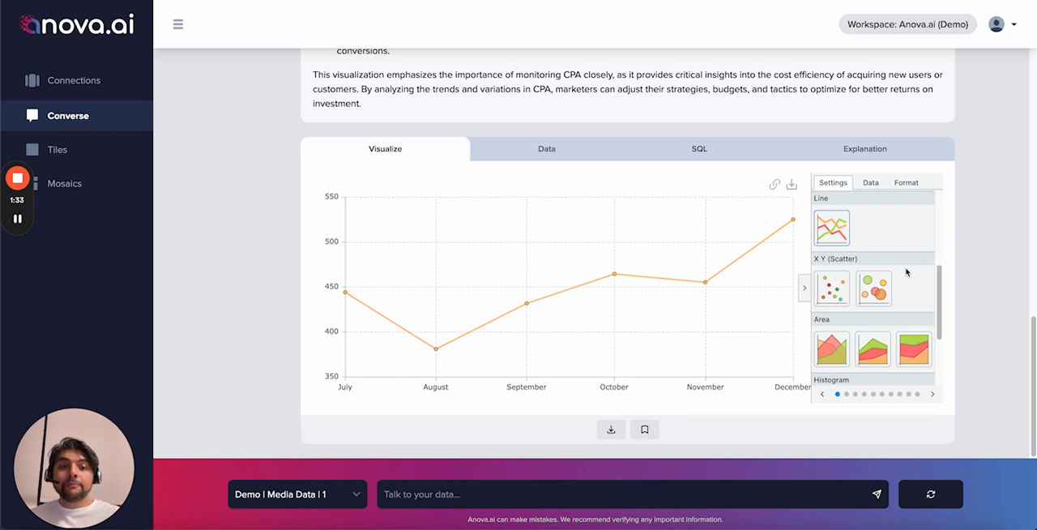
scroll(907, 273, down, 1)
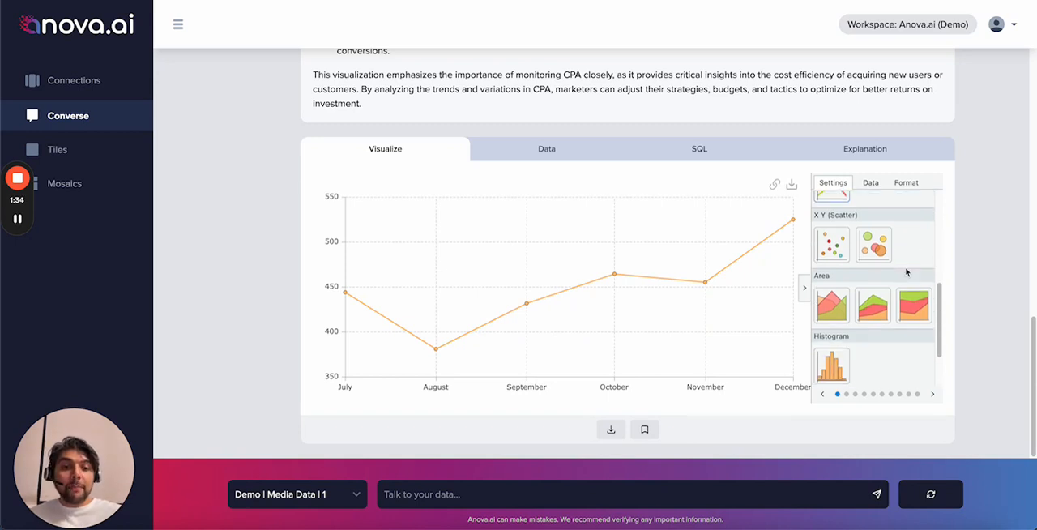
click(873, 305)
scroll(873, 305, down, 1)
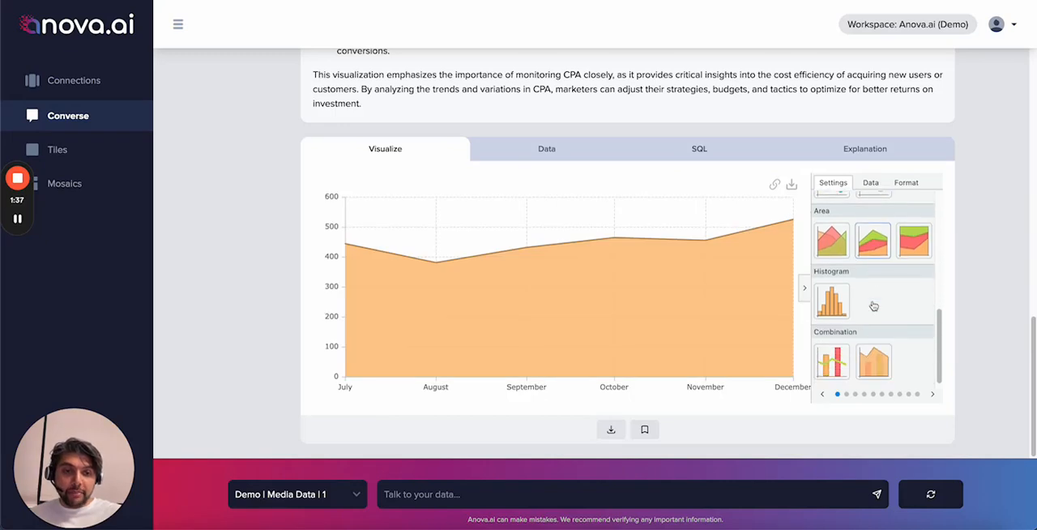
click(827, 365)
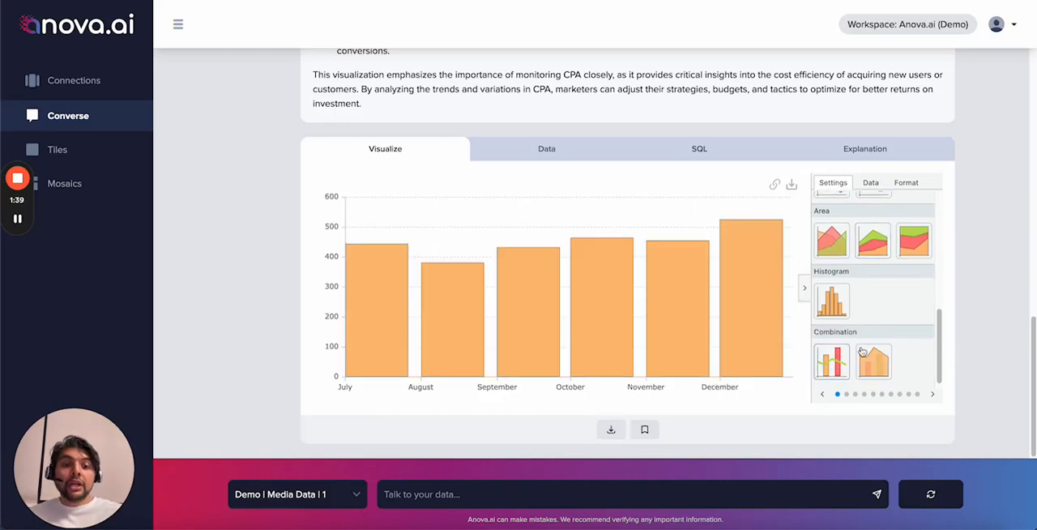
click(899, 396)
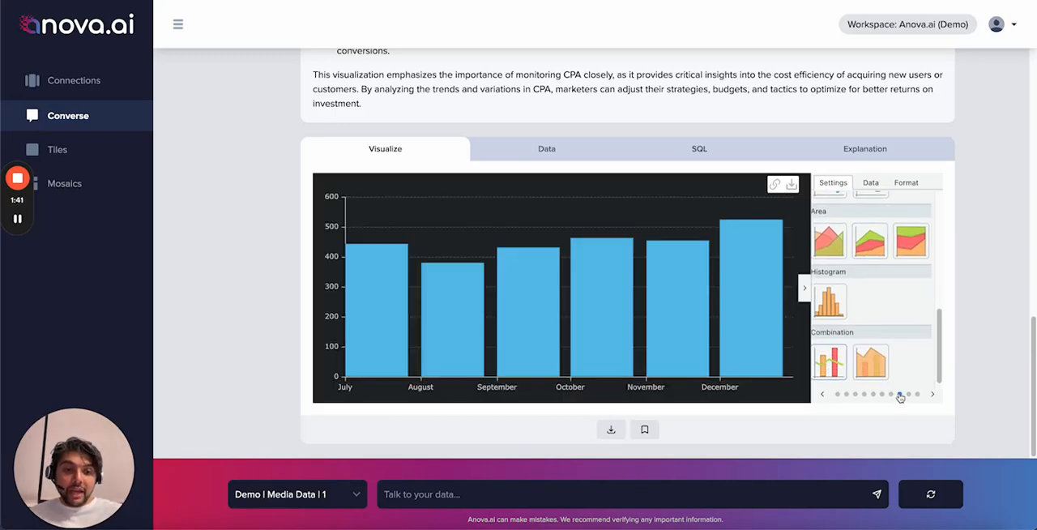
click(891, 397)
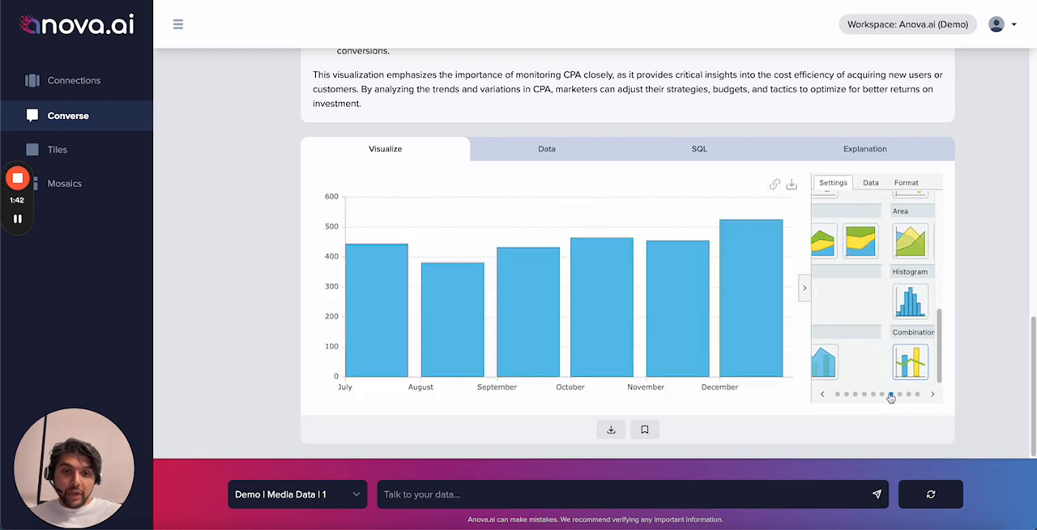
Step: Add the CONVERSIONS series to the chart and plot CPA on a secondary axis
click(870, 183)
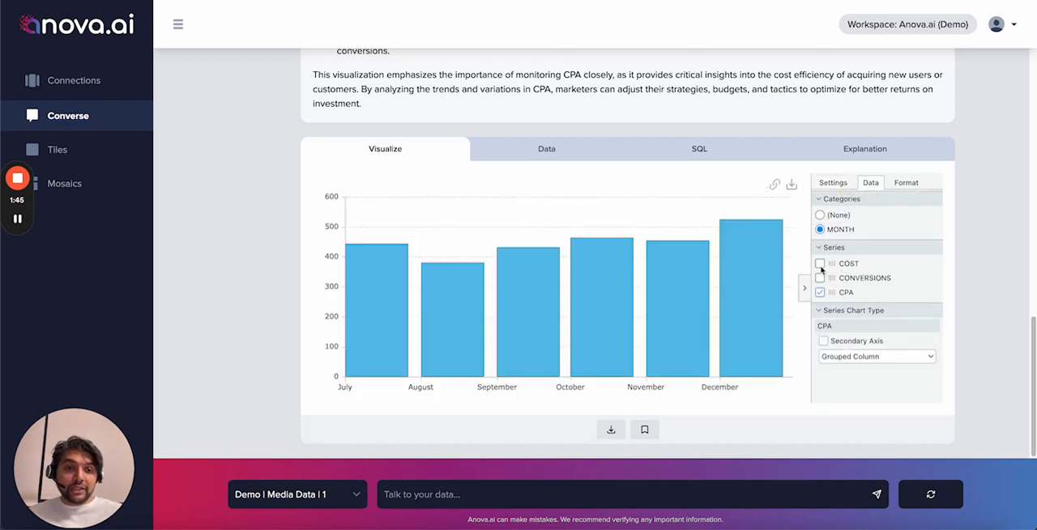
click(820, 278)
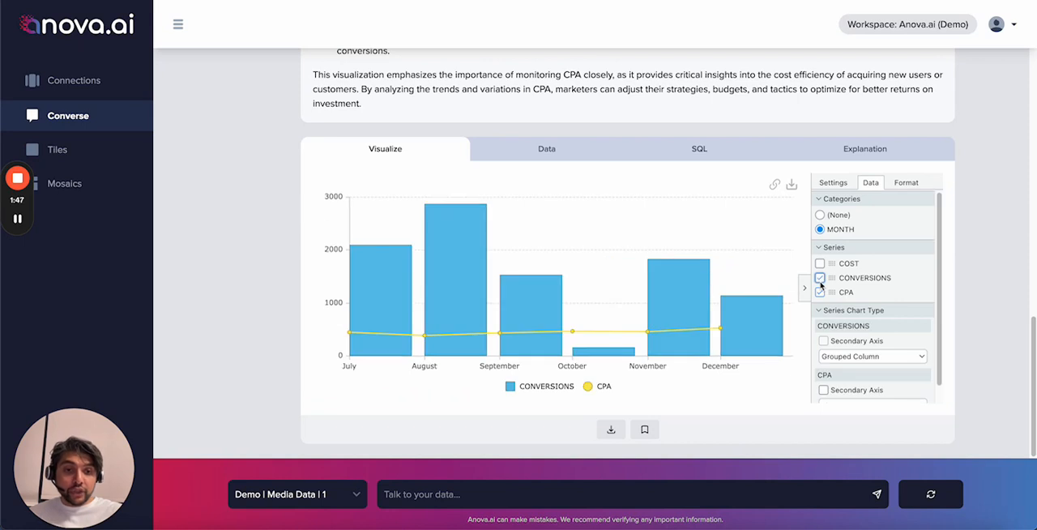
scroll(829, 341, down, 1)
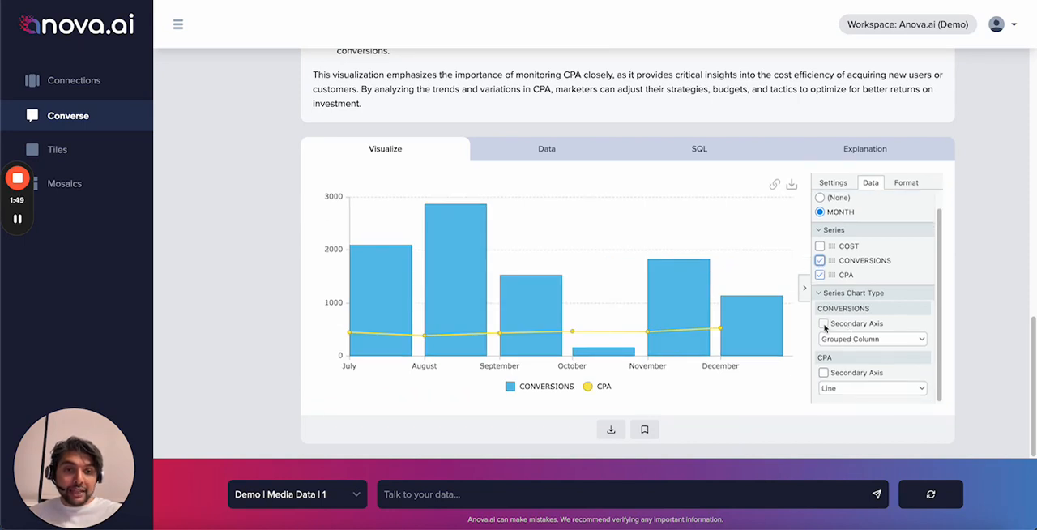
click(823, 373)
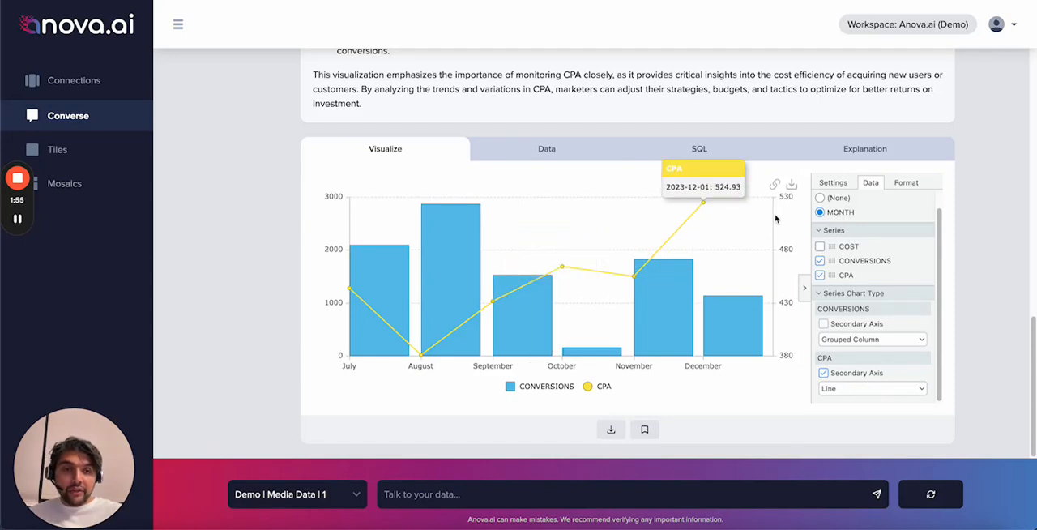
Step: Reduce the chart to the CPA series on the primary axis and display it as a stacked area chart
click(820, 260)
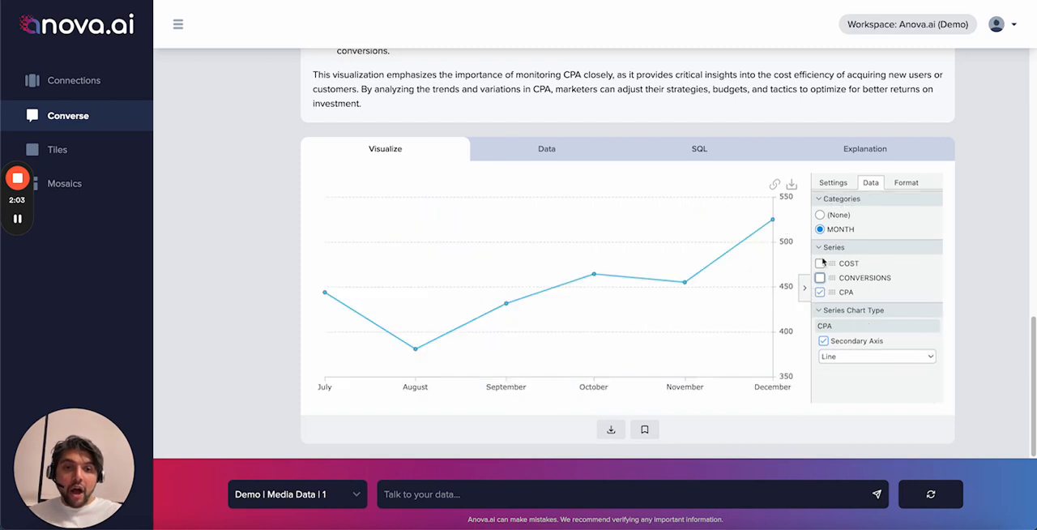
click(824, 343)
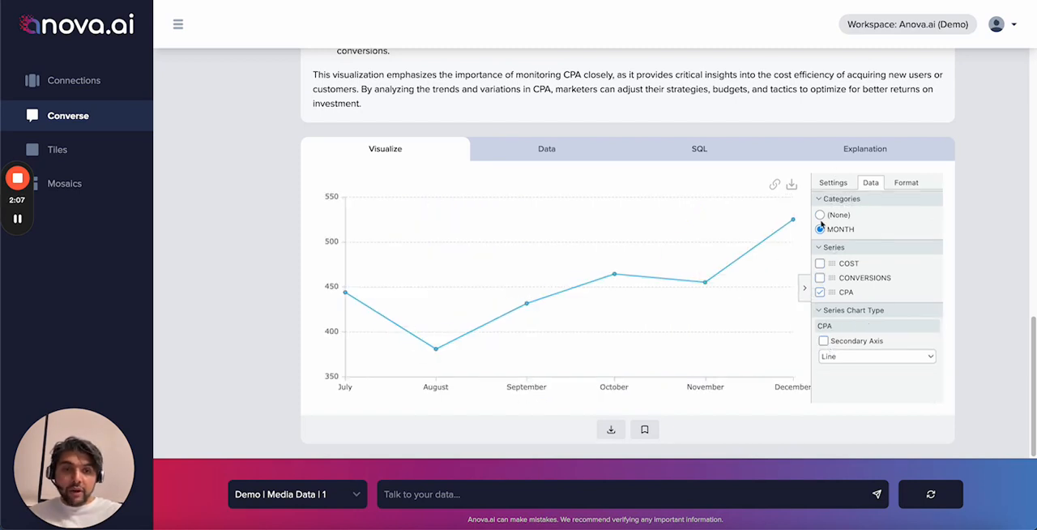
click(839, 185)
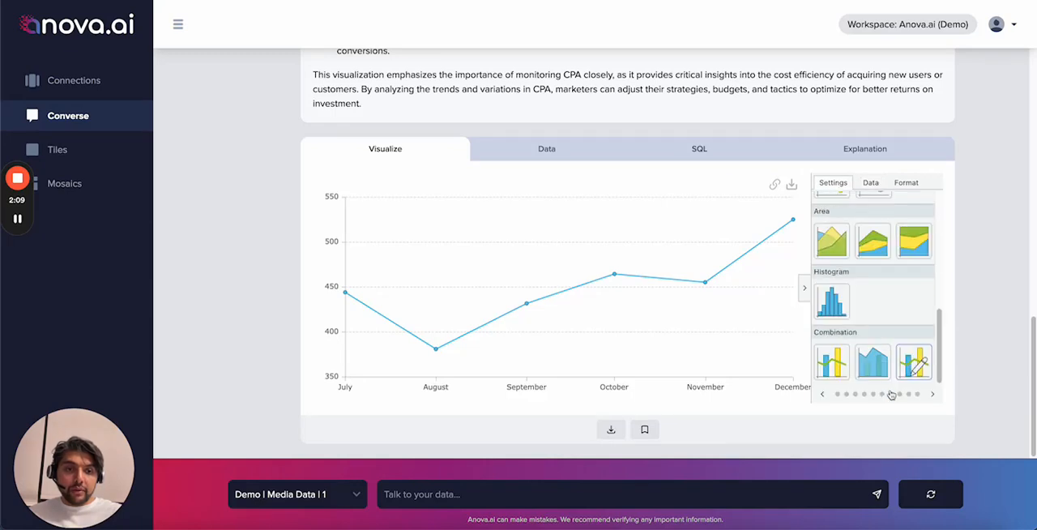
scroll(863, 320, up, 1)
click(879, 256)
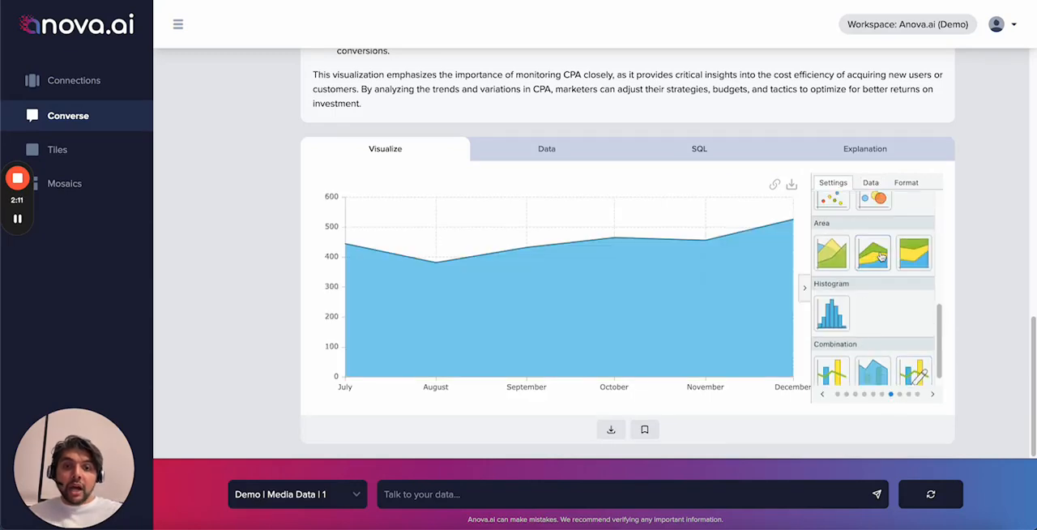
Step: Enable the title in the area chart's formatting options
click(873, 184)
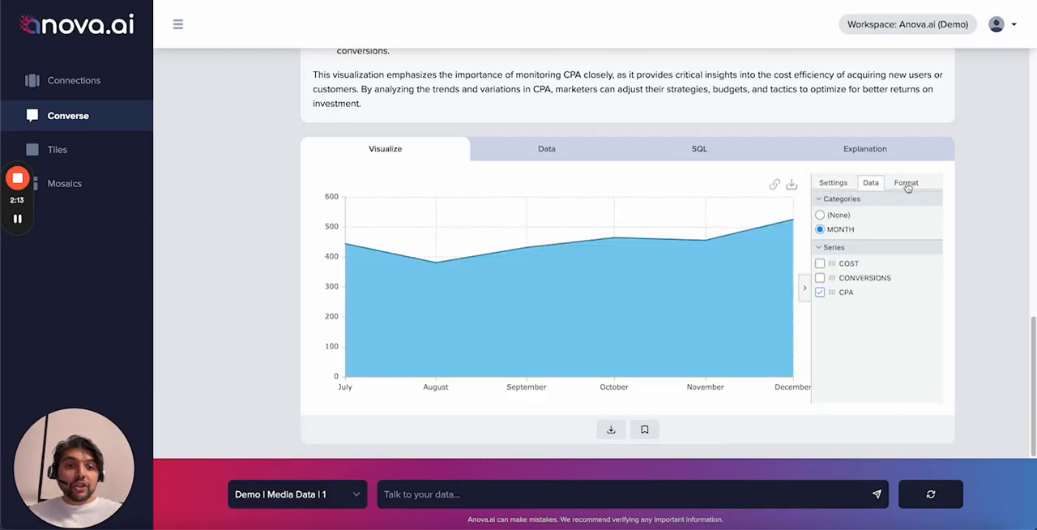
click(906, 185)
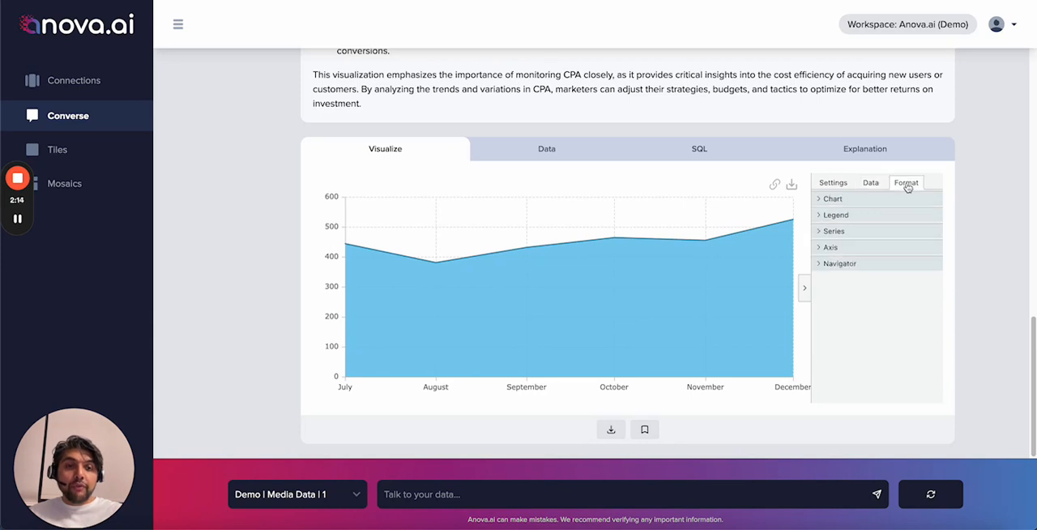
click(819, 201)
click(825, 230)
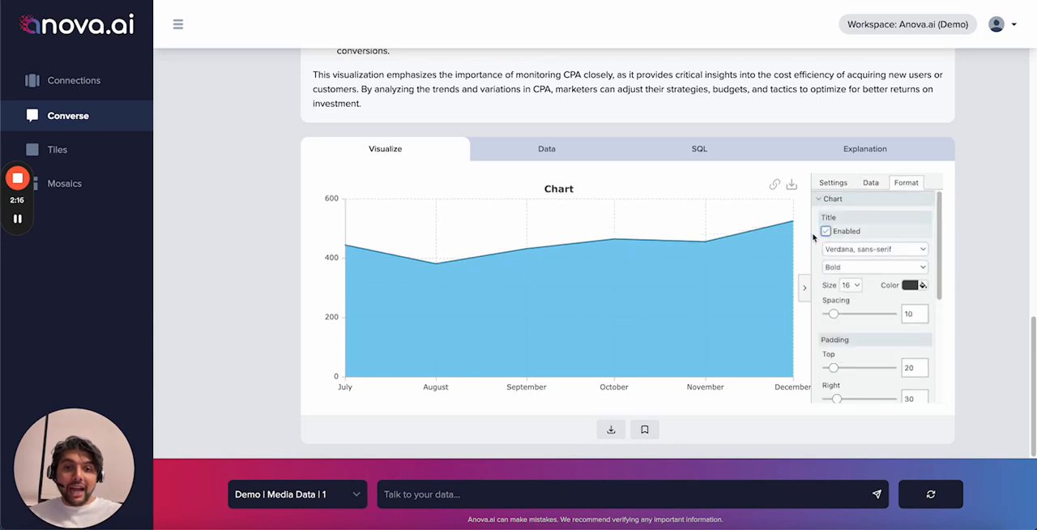
Step: Rename the chart title to "CPA by Month: 2023"
click(567, 191)
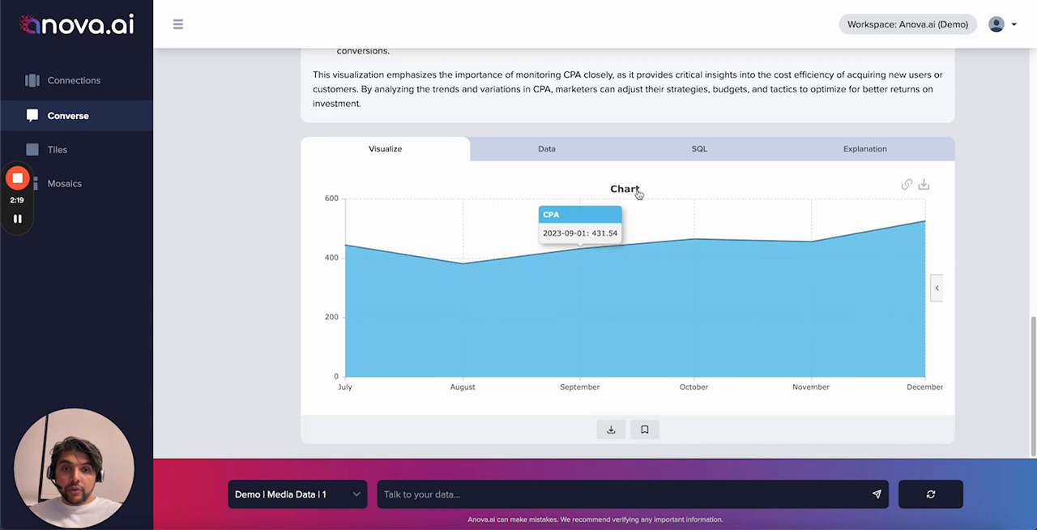
click(937, 288)
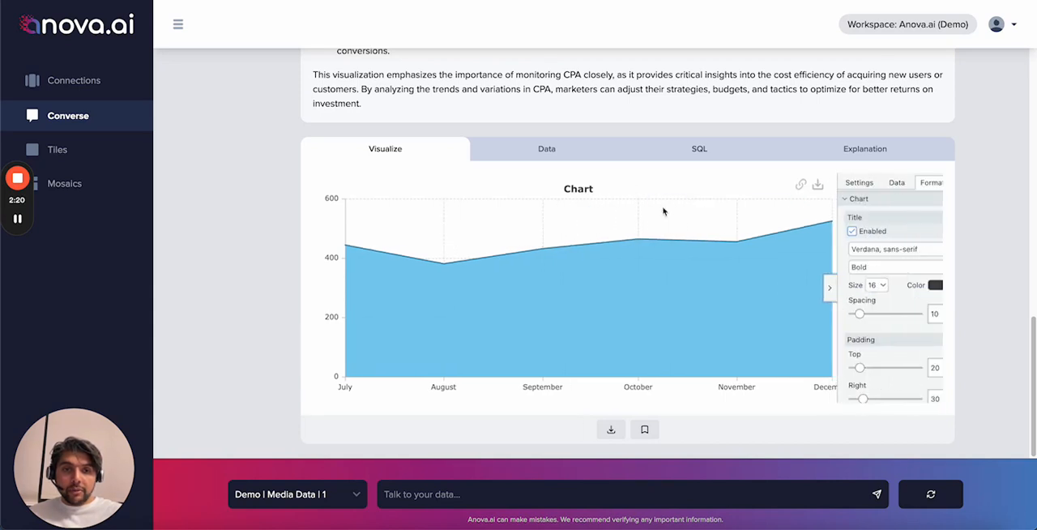
click(564, 191)
double_click(631, 187)
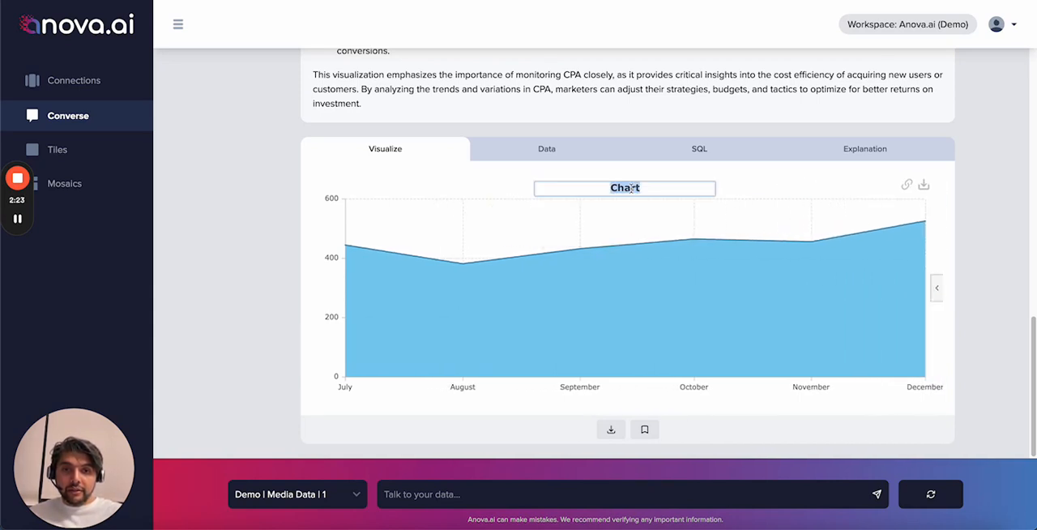
text(CPA by Month)
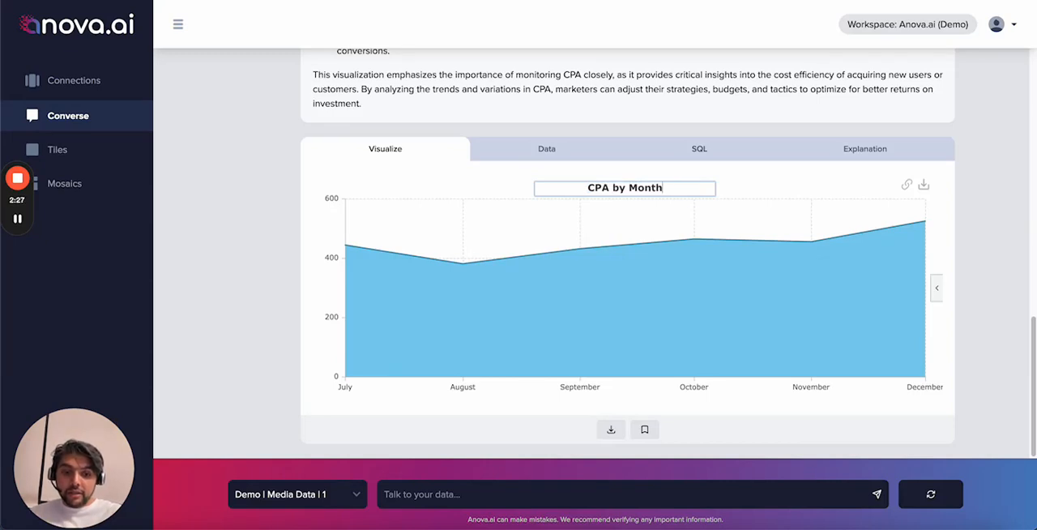
text(: 2023)
key(Return)
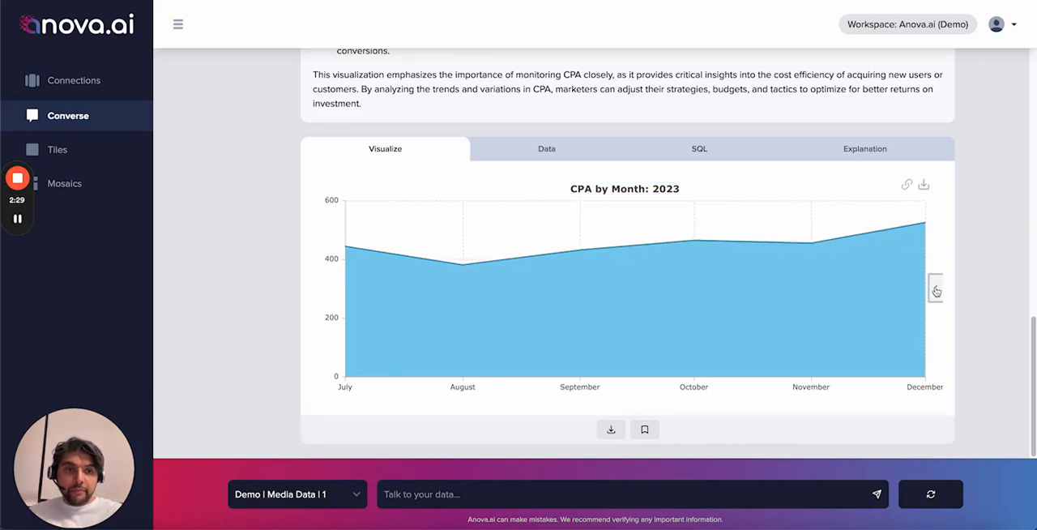
Step: Enable the legend in the CPA chart's formatting options
click(936, 291)
scroll(873, 280, down, 3)
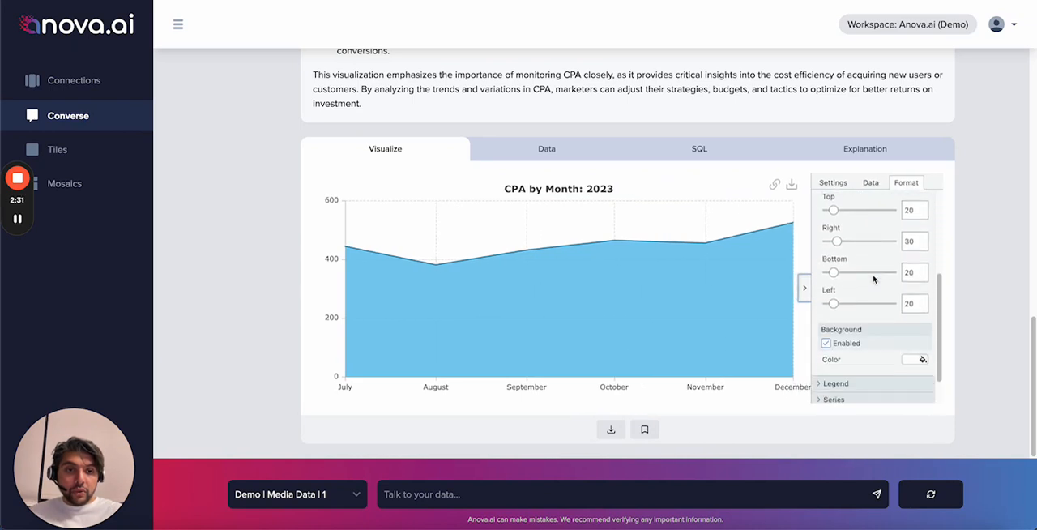
scroll(873, 279, down, 2)
click(821, 350)
scroll(820, 351, down, 2)
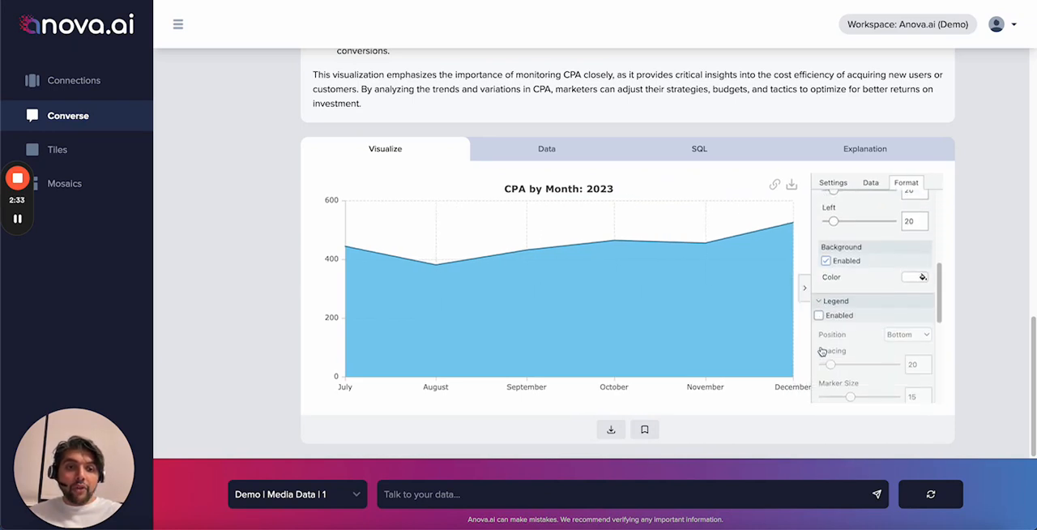
scroll(821, 334, down, 1)
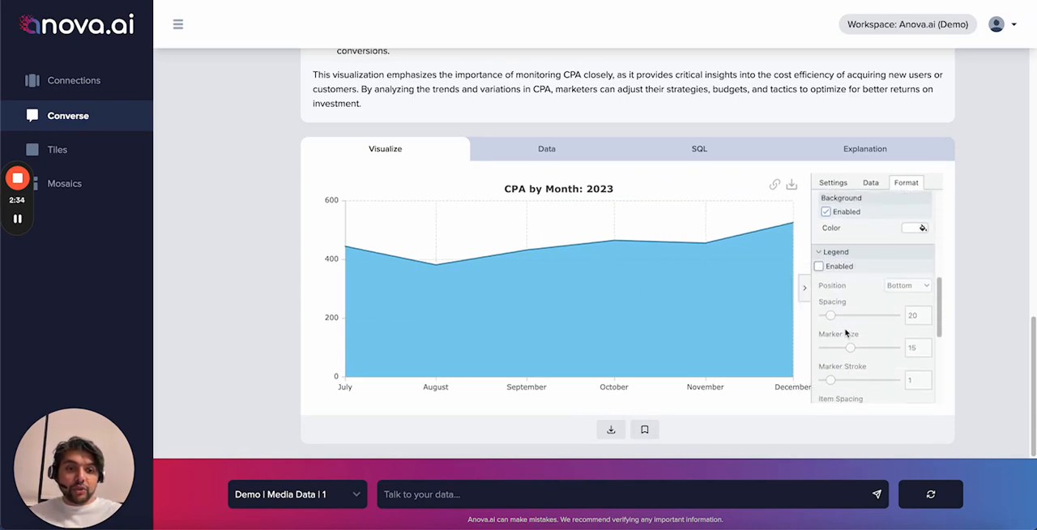
click(818, 265)
Step: Turn on markers and data labels for the CPA series in the chart formatting
scroll(840, 301, down, 3)
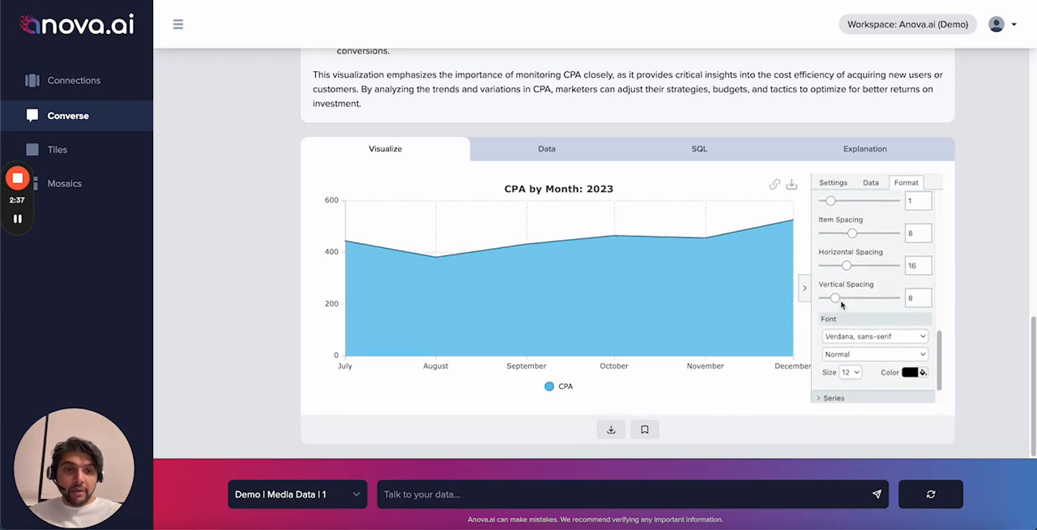
scroll(841, 302, down, 1)
click(820, 364)
scroll(821, 368, down, 1)
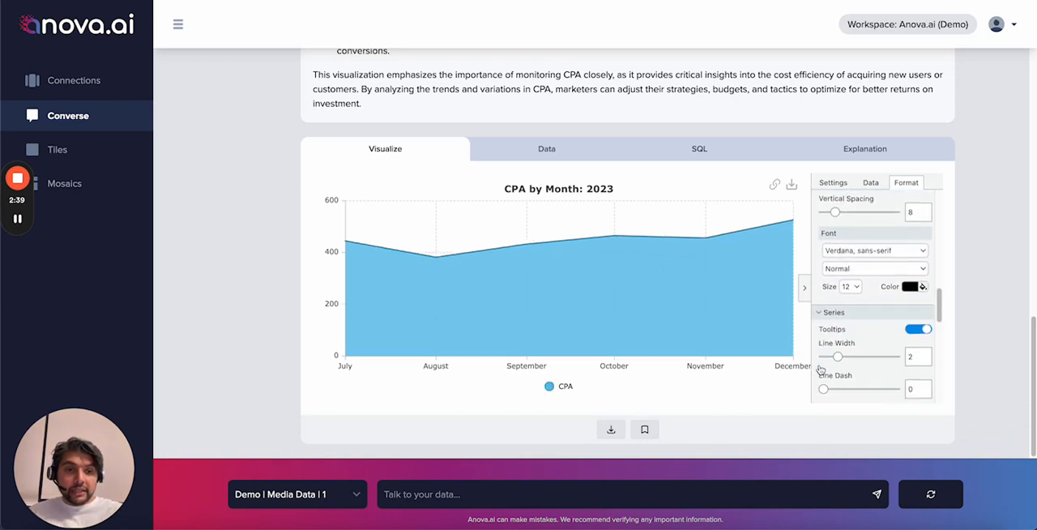
scroll(820, 368, down, 3)
click(826, 276)
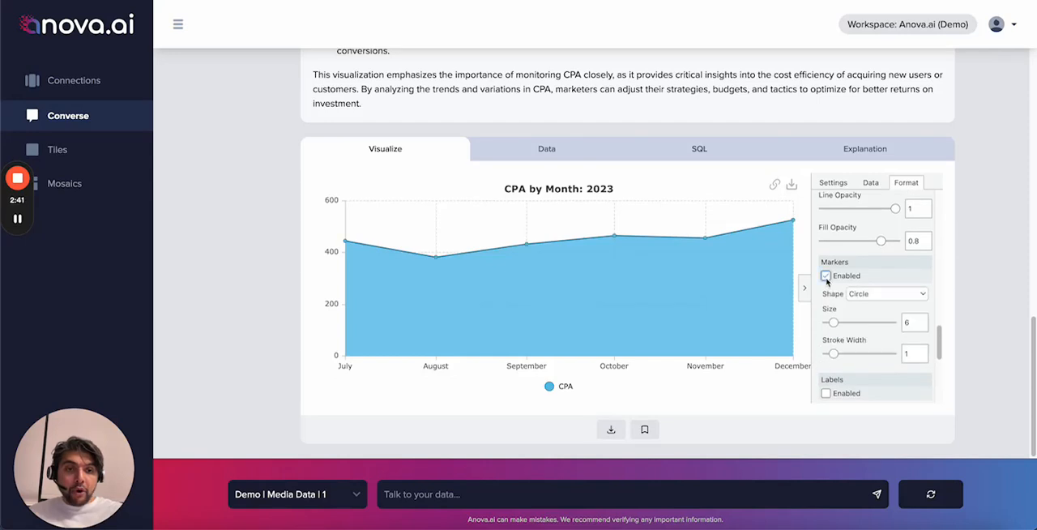
scroll(827, 280, down, 3)
click(825, 212)
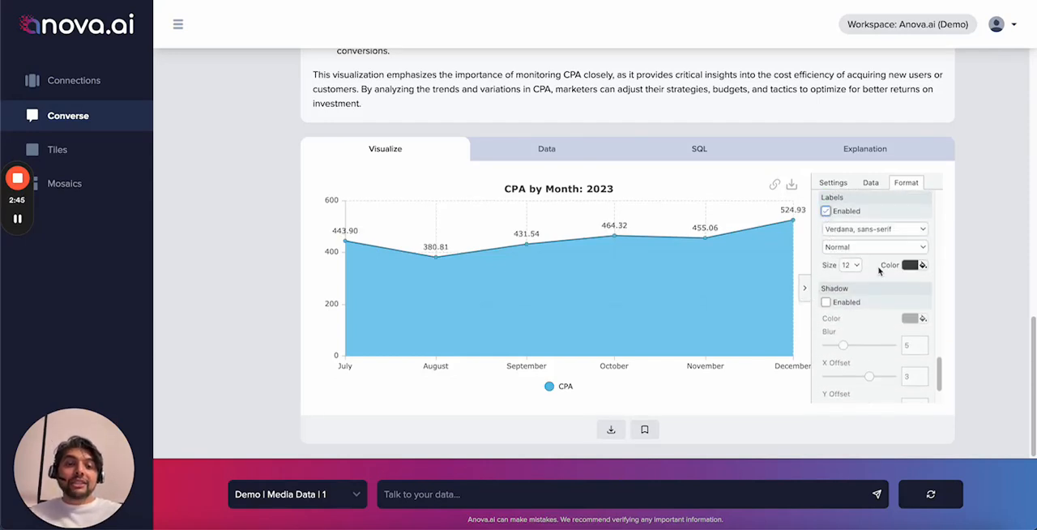
Step: Collapse the chart's formatting options and save the chart as a tile named "CPA by Month: 2023"
click(808, 291)
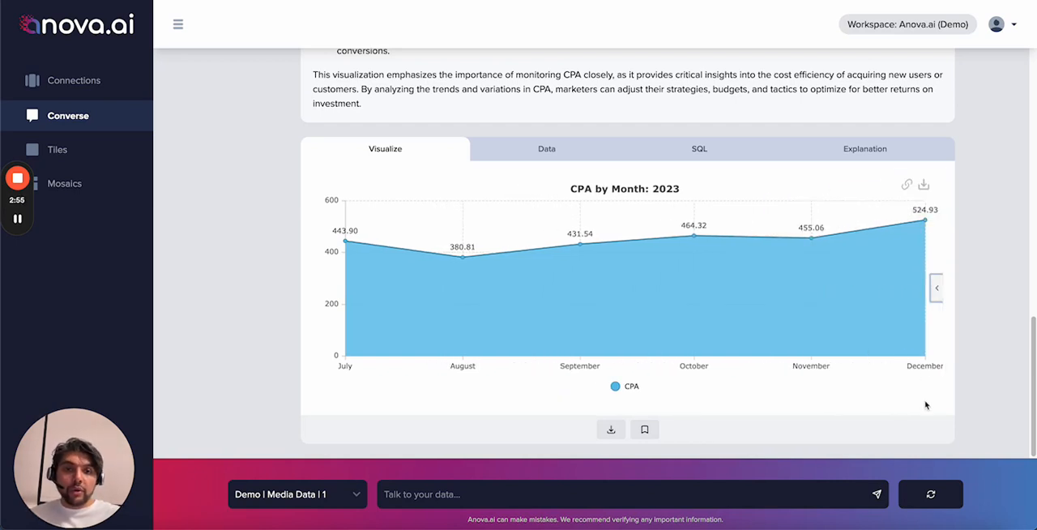
click(645, 430)
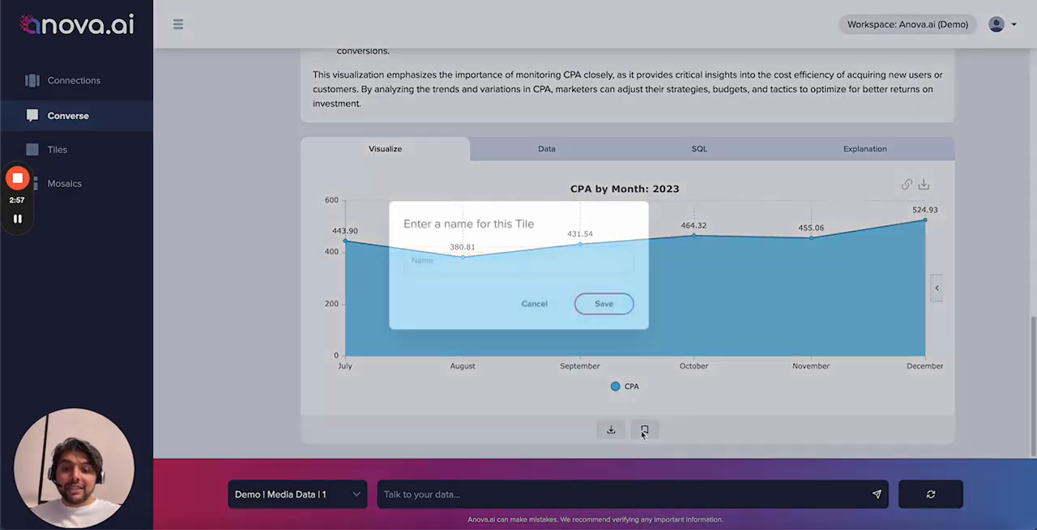
click(523, 272)
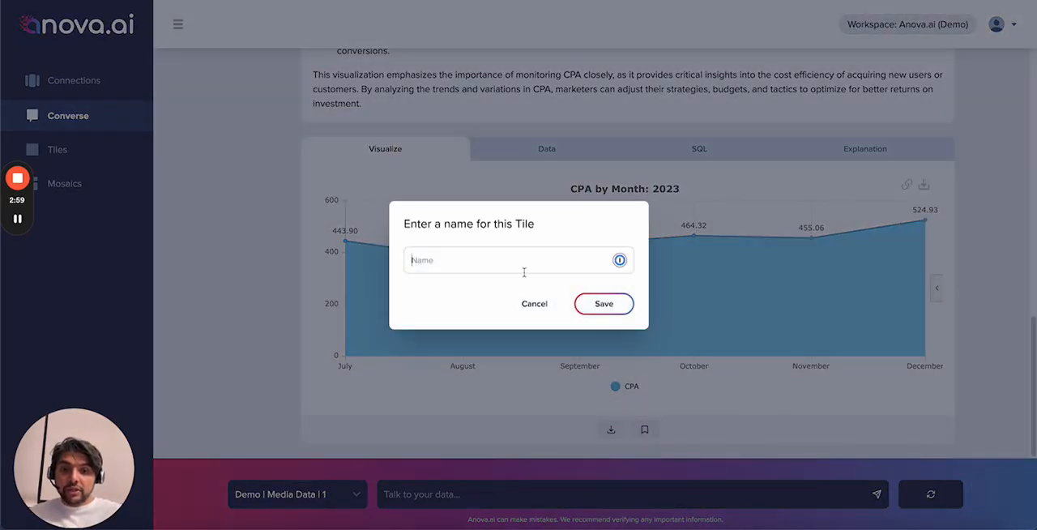
text(CPA by )
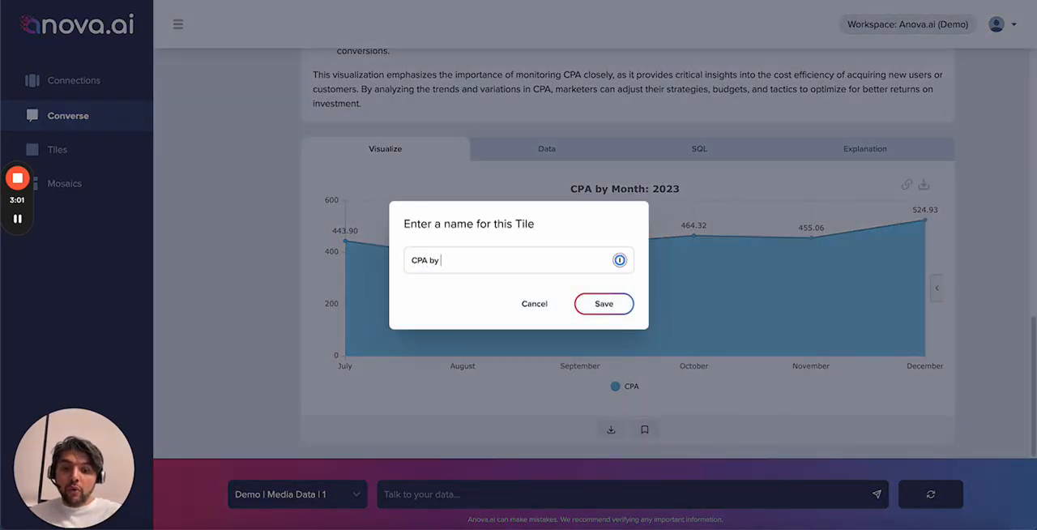
text(Month: 20)
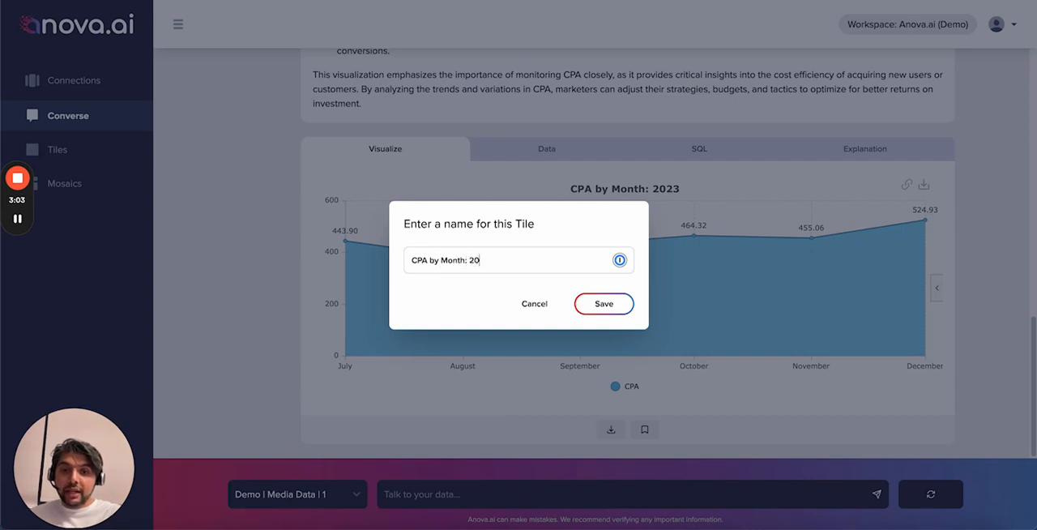
text(23)
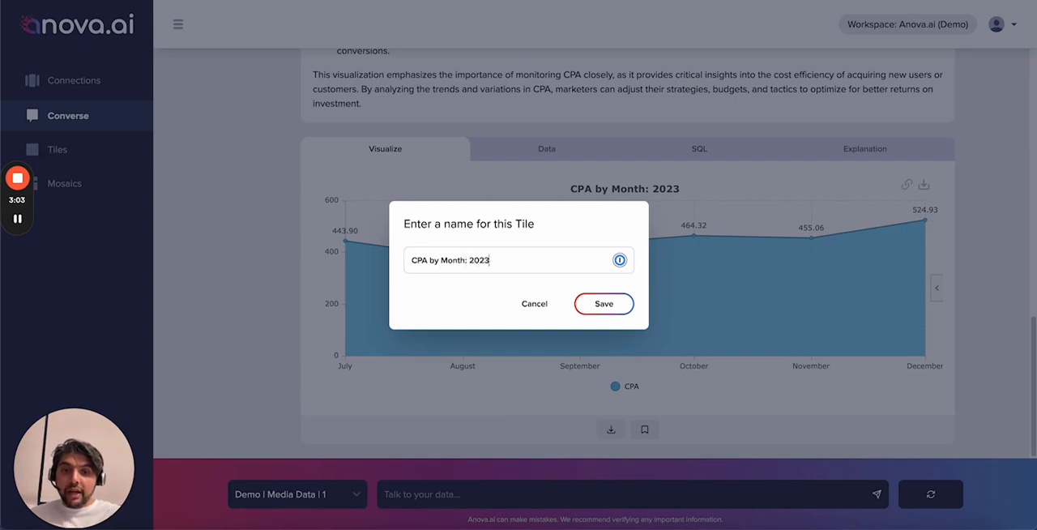
click(601, 306)
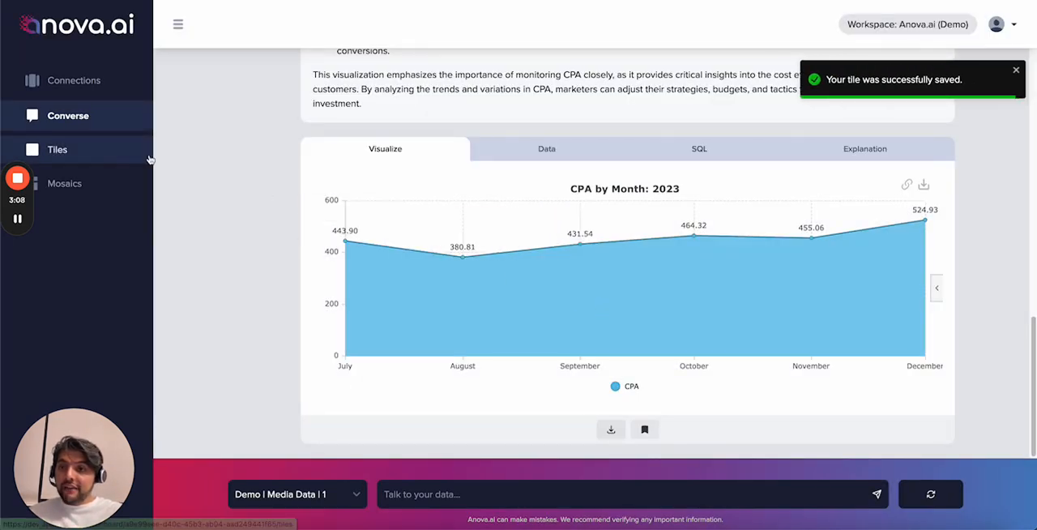
Step: Open the saved tiles and review the blue "CPA by Month: 2023" tile's data table through the CPA column, then return to its chart
click(64, 152)
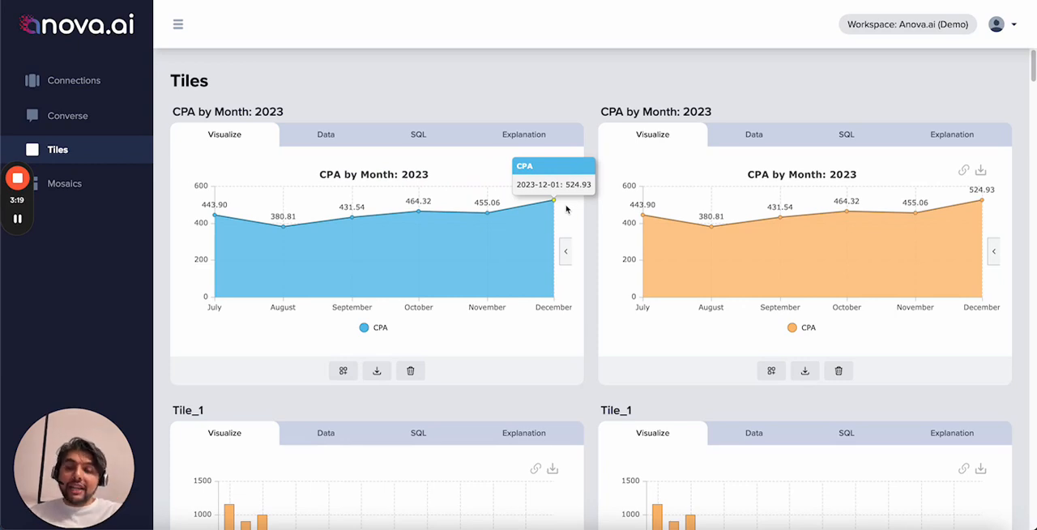
click(321, 137)
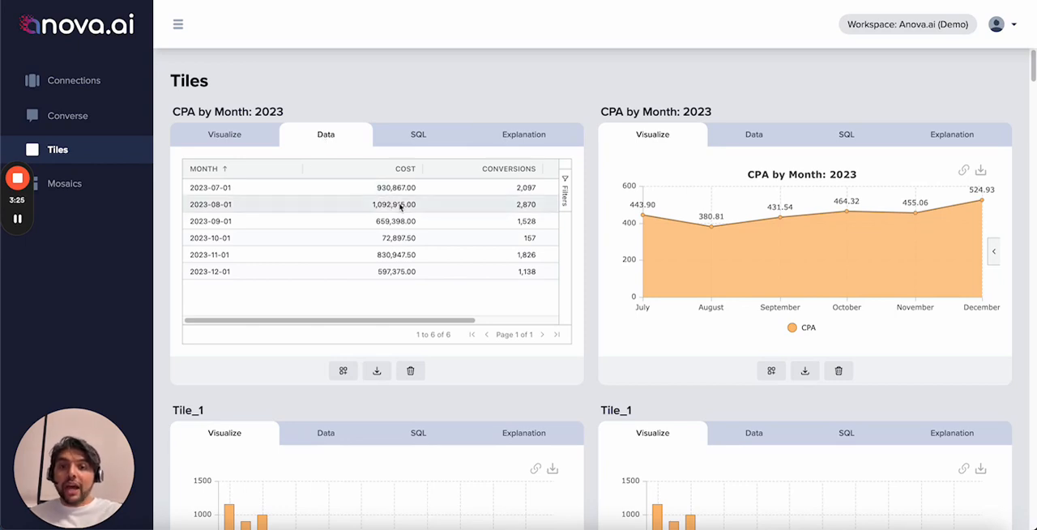
scroll(399, 207, right, 3)
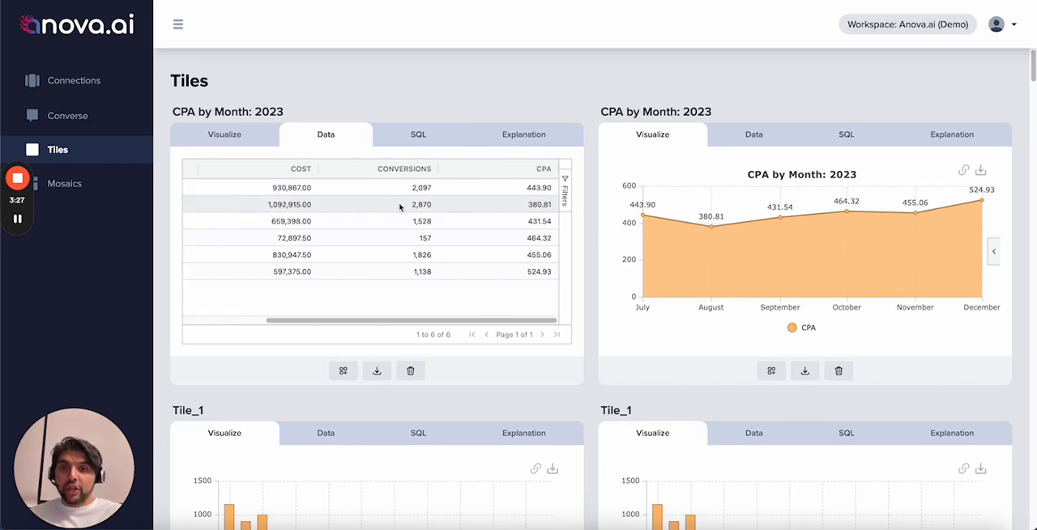
click(230, 136)
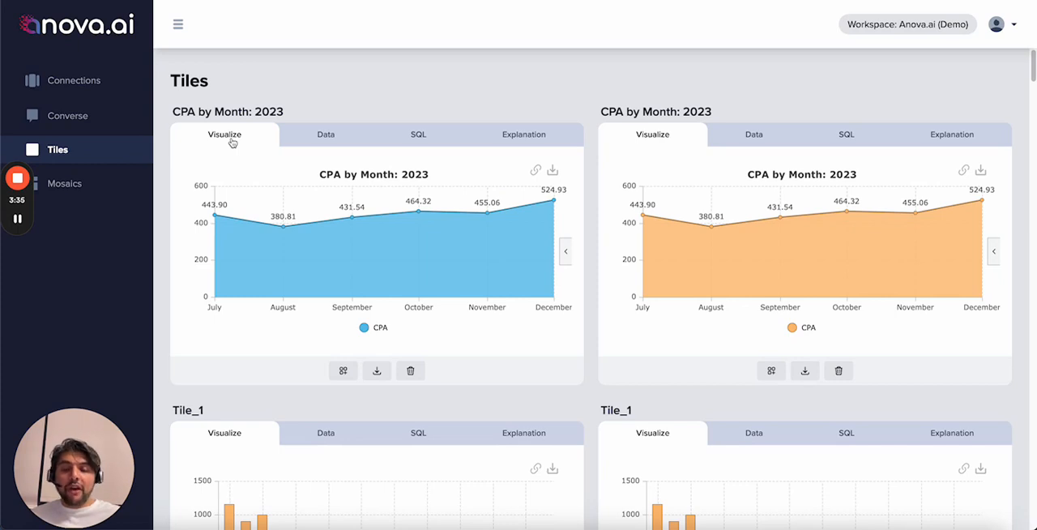
mouse_move(18, 181)
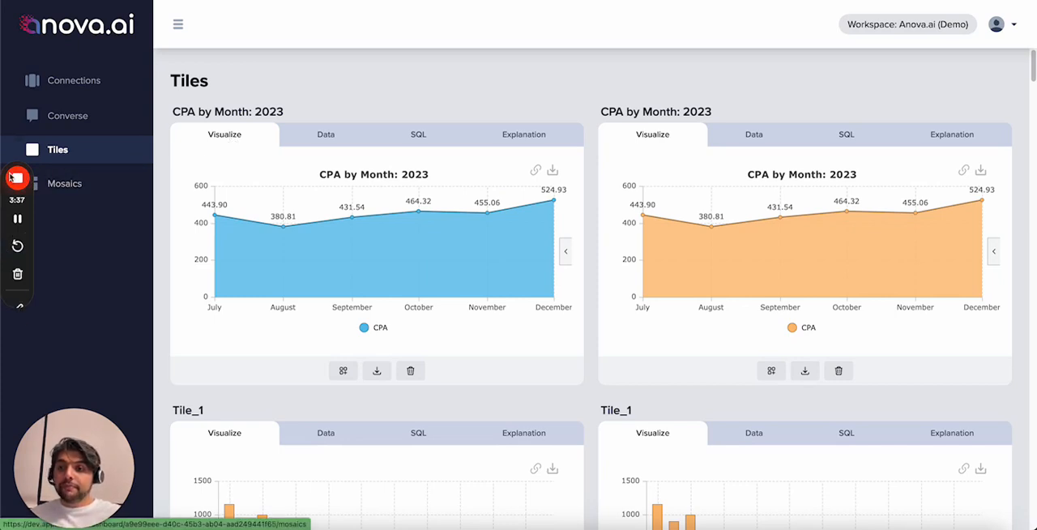